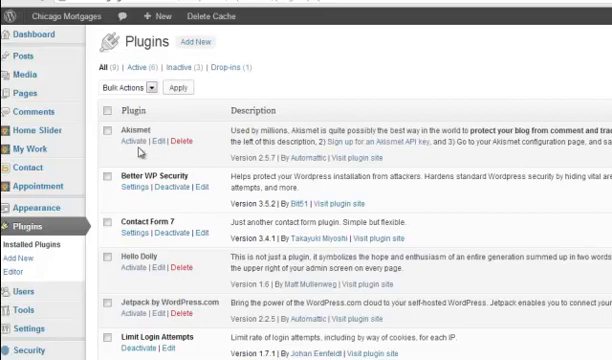
# - From the Installed Plugins list, go to Better WP Security's System Status page via the Security menu
pyautogui.doubleClick(147, 176)
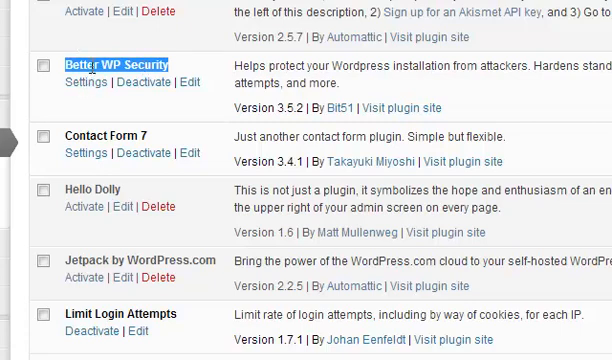
pyautogui.click(163, 65)
pyautogui.moveTo(168, 65); pyautogui.dragTo(66, 65)
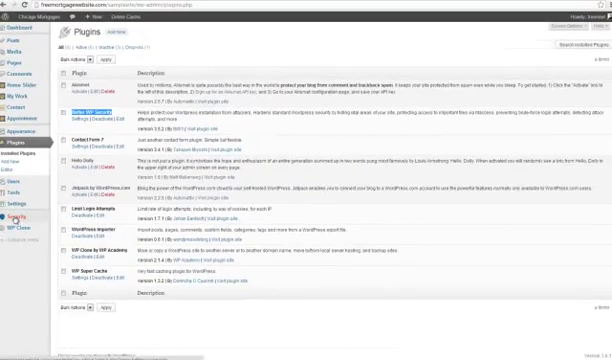
pyautogui.click(14, 216)
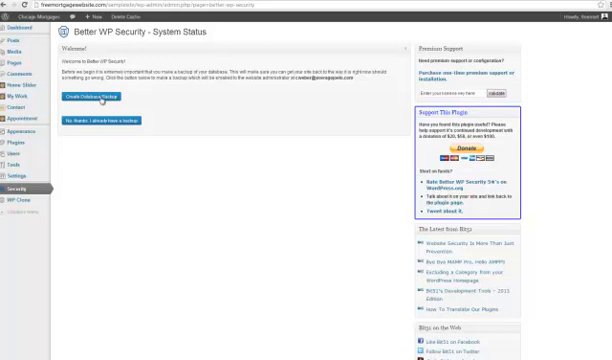
# - Create a database backup, then secure the site from basic attacks with one-click protection
pyautogui.click(100, 97)
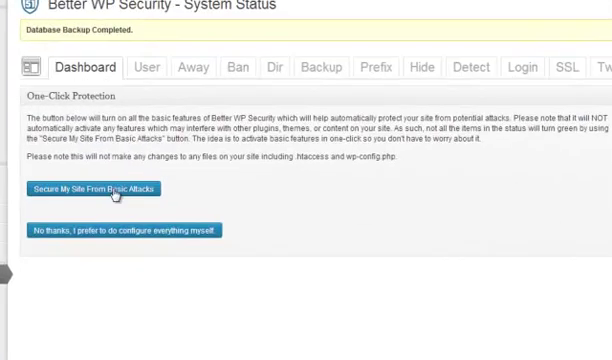
pyautogui.click(115, 191)
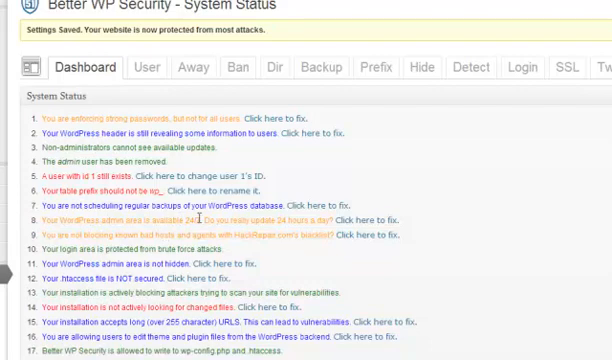
pyautogui.scroll(-3, 163, 233)
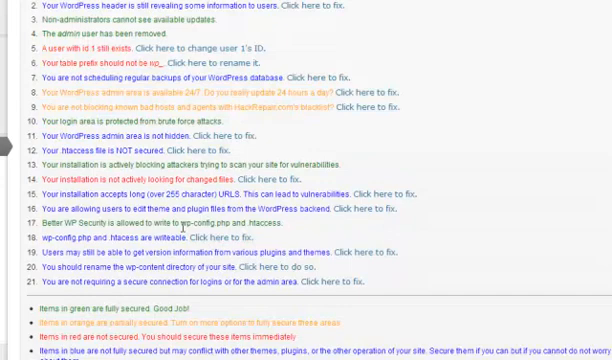
pyautogui.scroll(-2, 184, 224)
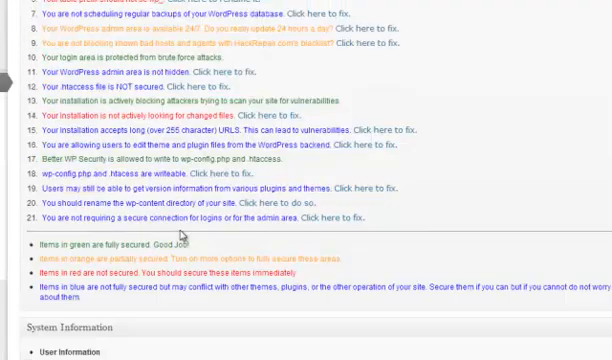
pyautogui.scroll(8, 184, 224)
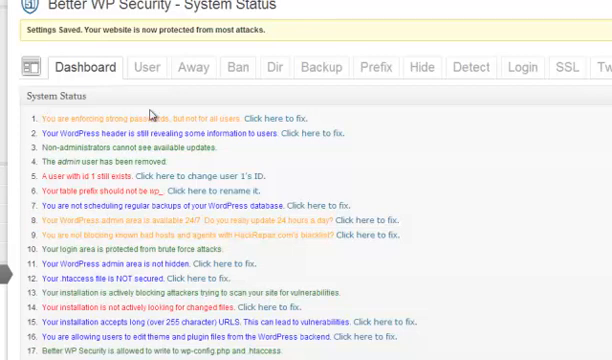
# - Follow the first 'Click here to fix' link, enable Reduce comment spam under Other Tweaks and save changes
pyautogui.click(285, 121)
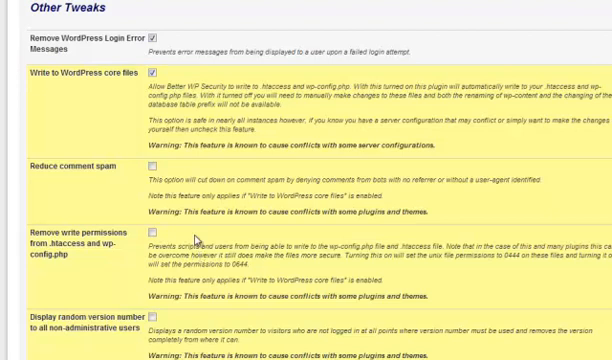
pyautogui.scroll(2, 189, 222)
pyautogui.scroll(2, 189, 222)
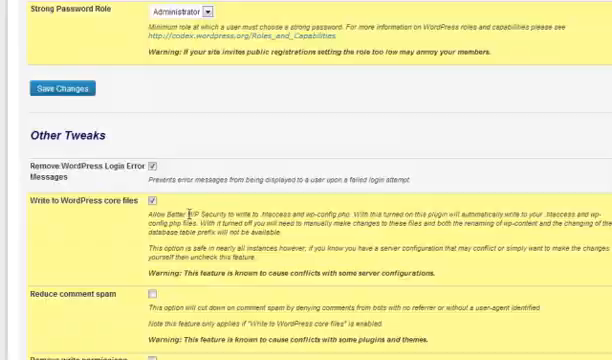
pyautogui.scroll(2, 189, 222)
pyautogui.scroll(-3, 290, 270)
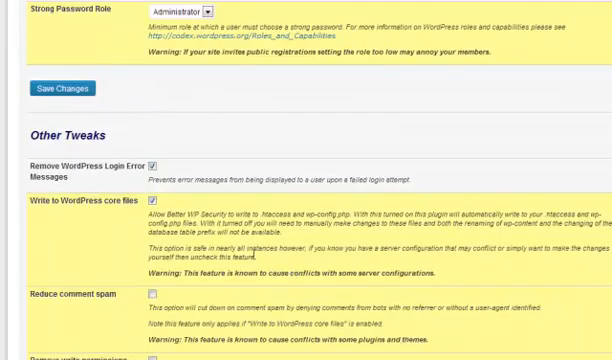
pyautogui.scroll(1, 201, 281)
pyautogui.scroll(-3, 201, 281)
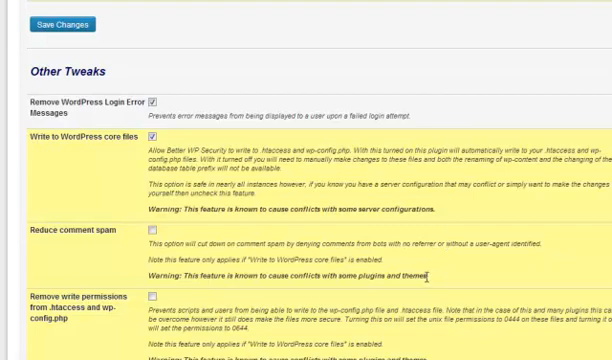
pyautogui.moveTo(429, 275); pyautogui.dragTo(149, 274)
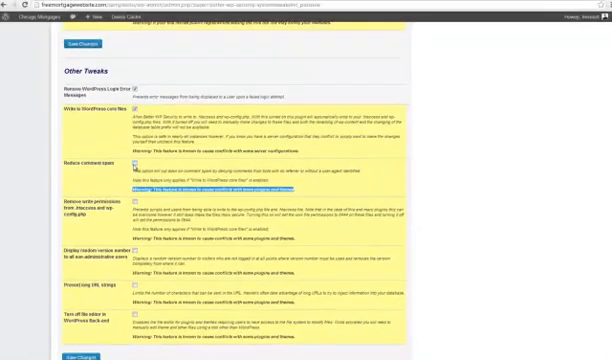
pyautogui.click(134, 163)
pyautogui.scroll(-1, 140, 228)
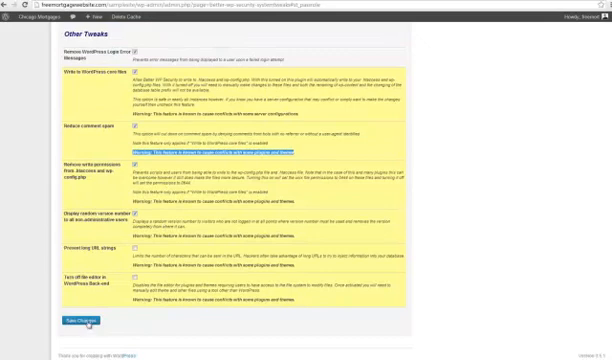
pyautogui.click(81, 321)
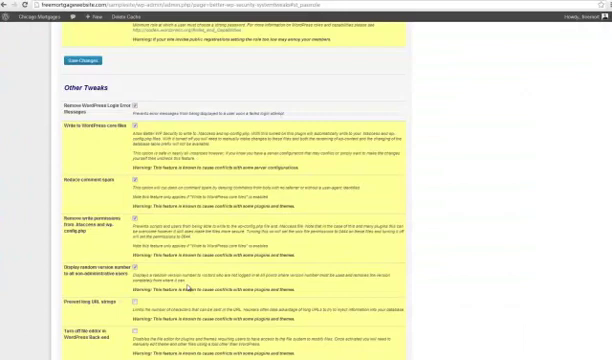
pyautogui.scroll(5, 187, 287)
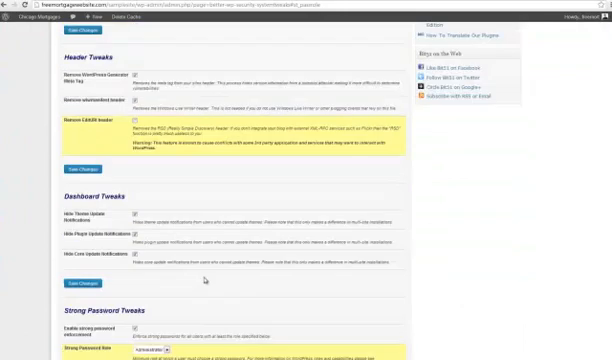
pyautogui.scroll(5, 187, 270)
pyautogui.scroll(5, 193, 252)
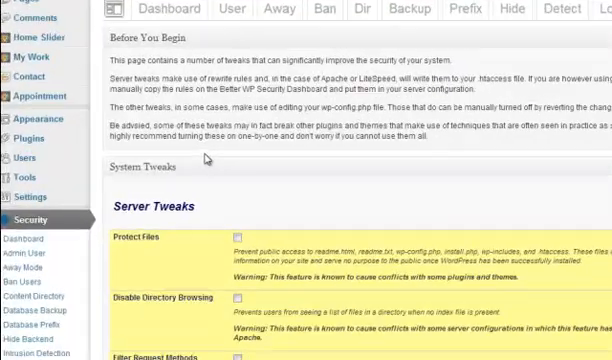
pyautogui.moveTo(31, 137)
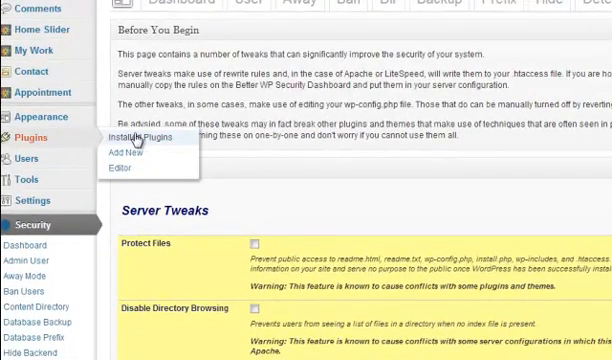
# - Return to the Installed Plugins list and point out the Contact Form 7 plugin
pyautogui.click(137, 137)
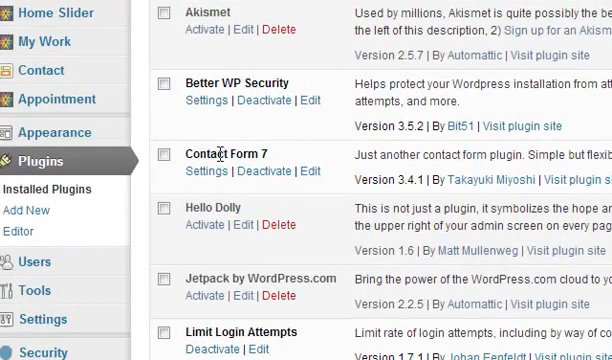
pyautogui.moveTo(185, 154); pyautogui.dragTo(266, 154)
pyautogui.click(210, 193)
# - Edit Contact form 1 from the Contact Form 7 list and clear its recipient email address
pyautogui.click(38, 73)
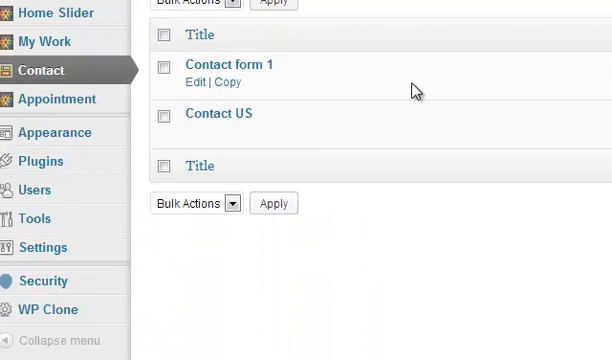
pyautogui.moveTo(218, 114)
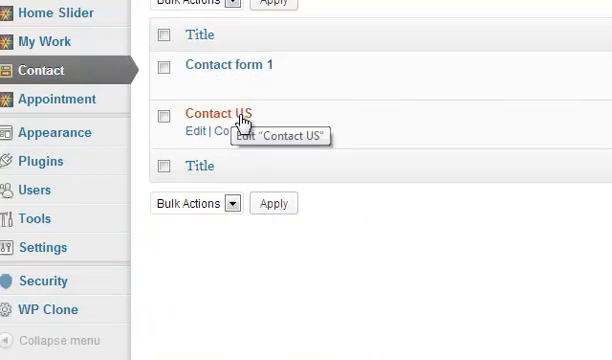
pyautogui.click(215, 66)
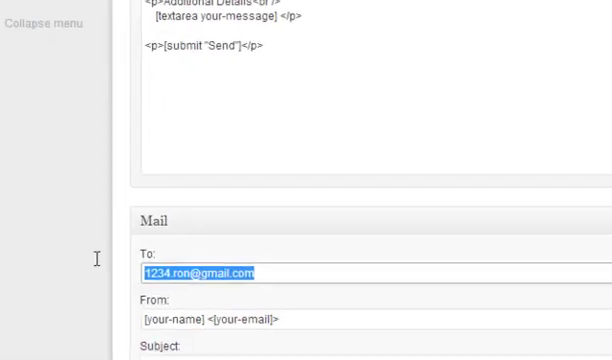
pyautogui.press('Delete')
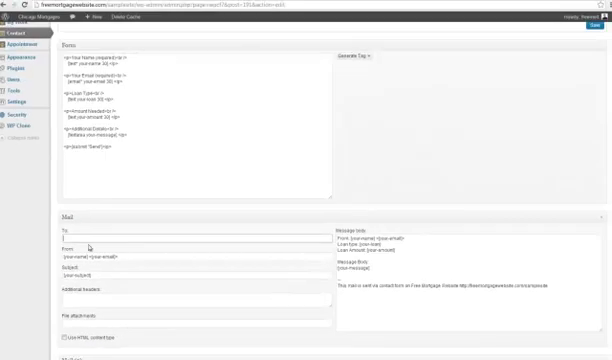
pyautogui.scroll(3, 200, 180)
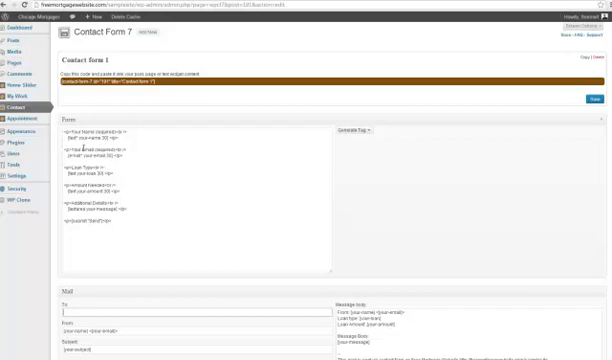
# - In the form markup, replace the 'Loan Type' field label with 'New Form'
pyautogui.hotkey('ctrl', 'a')
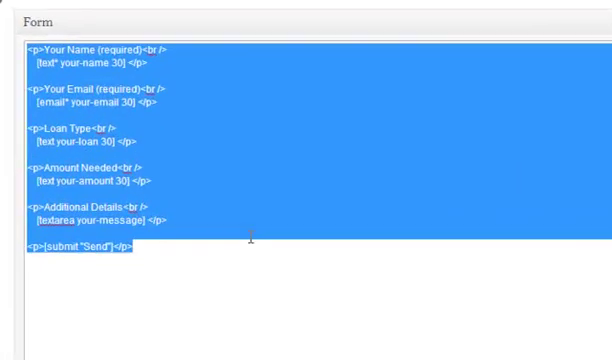
pyautogui.click(250, 237)
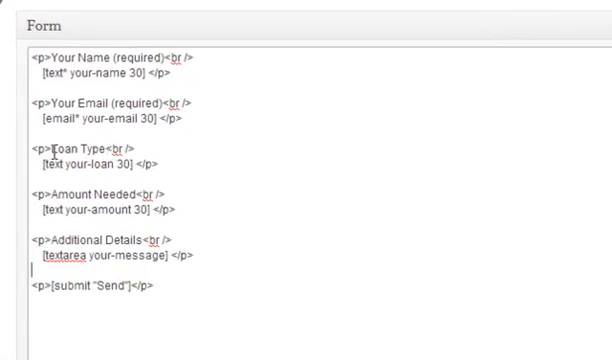
pyautogui.moveTo(106, 148); pyautogui.dragTo(52, 148)
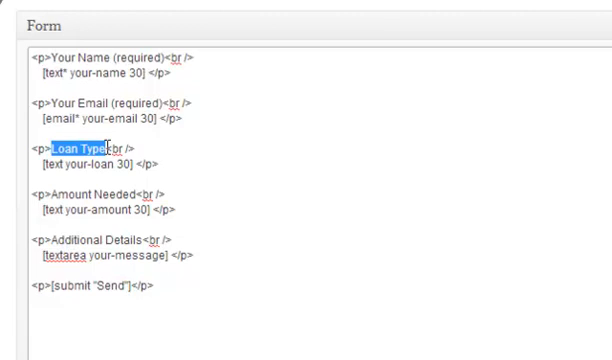
pyautogui.press('BackSpace')
pyautogui.write('N')
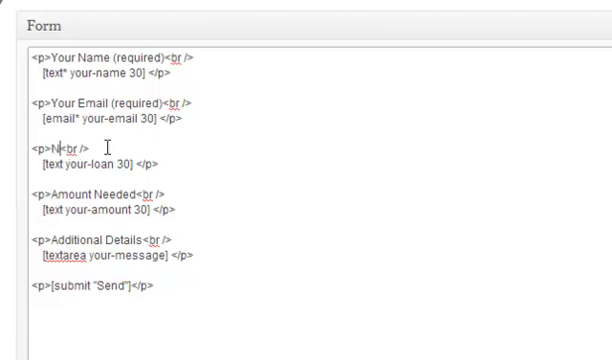
pyautogui.write('ew ')
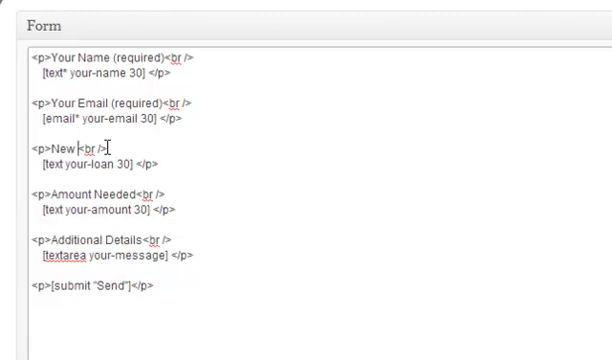
pyautogui.write('Form')
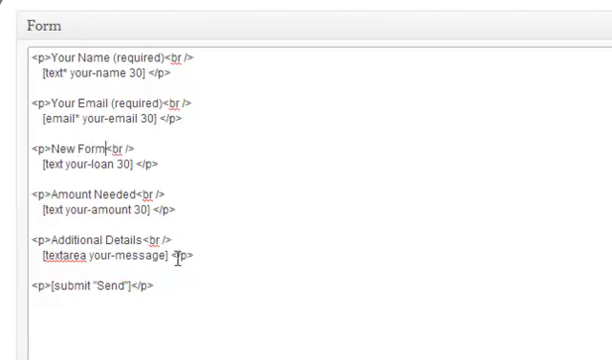
pyautogui.scroll(-5, 180, 257)
pyautogui.scroll(-5, 180, 257)
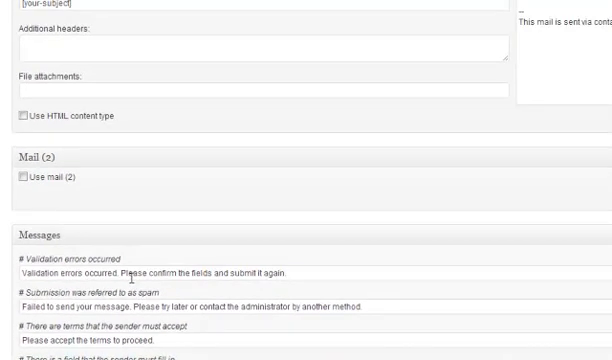
pyautogui.scroll(10, 160, 257)
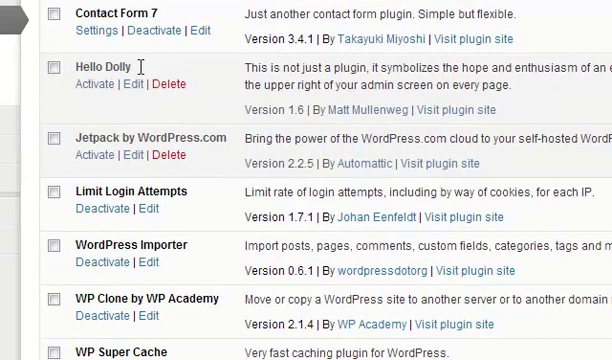
pyautogui.moveTo(135, 66); pyautogui.dragTo(74, 66)
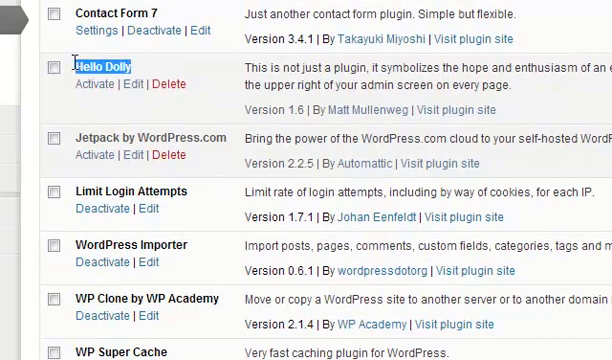
pyautogui.click(50, 32)
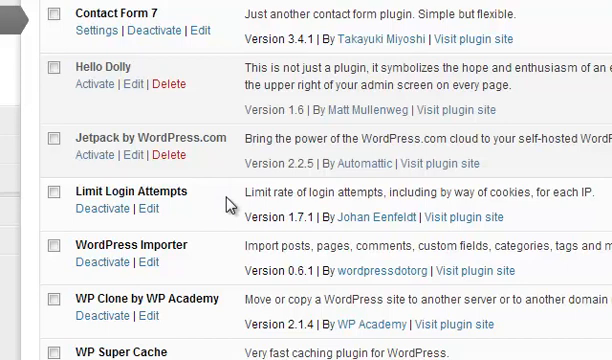
pyautogui.moveTo(190, 244); pyautogui.dragTo(45, 244)
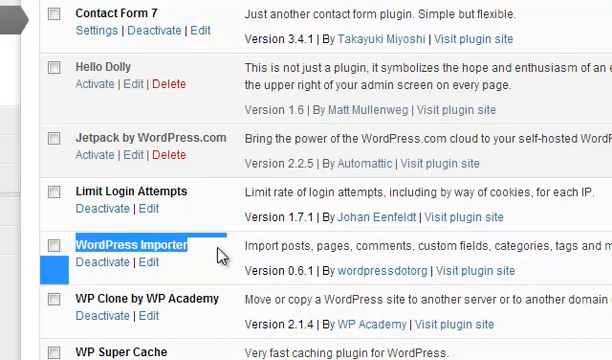
pyautogui.click(222, 256)
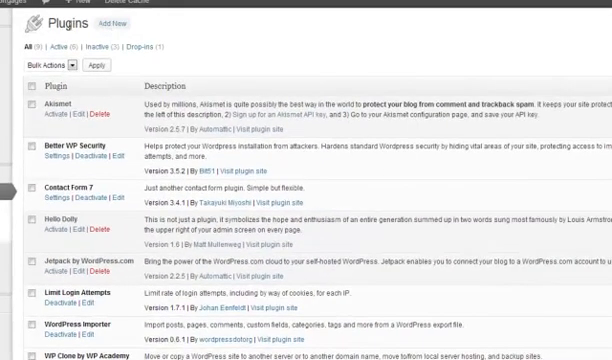
# - On the Add New plugins page, search the plugin directory for 'video'
pyautogui.click(111, 27)
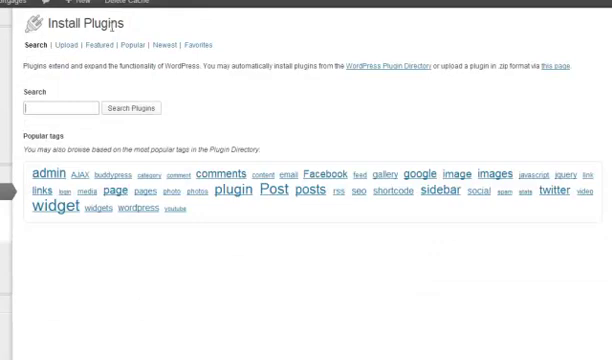
pyautogui.click(59, 108)
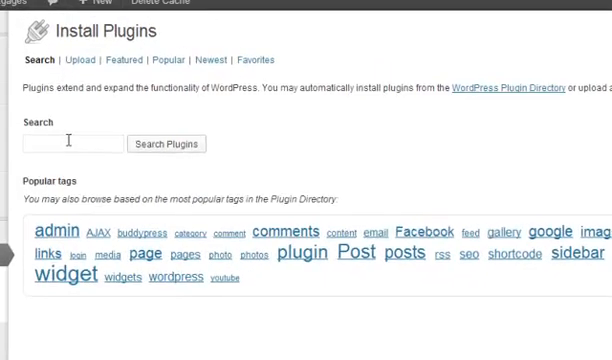
pyautogui.write('vide')
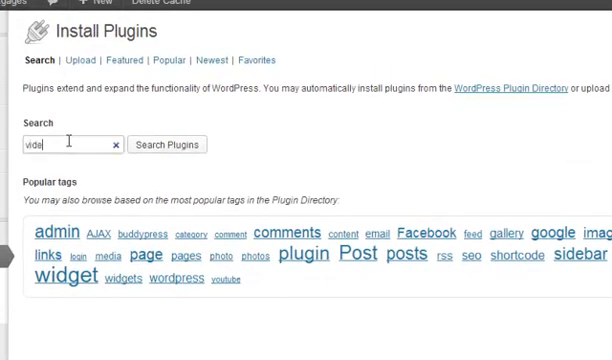
pyautogui.write('o')
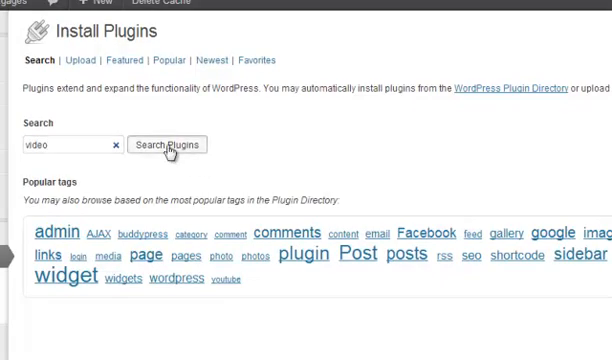
pyautogui.click(168, 145)
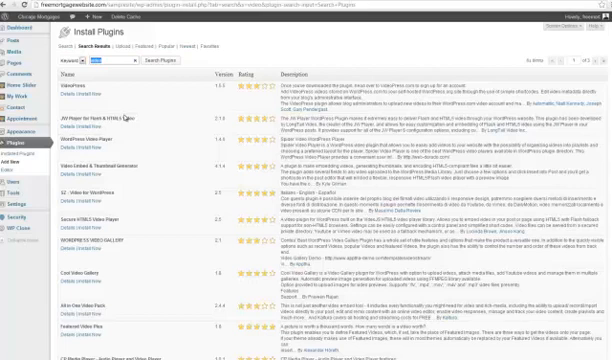
pyautogui.scroll(-5, 128, 118)
pyautogui.scroll(-3, 128, 118)
pyautogui.scroll(-3, 145, 232)
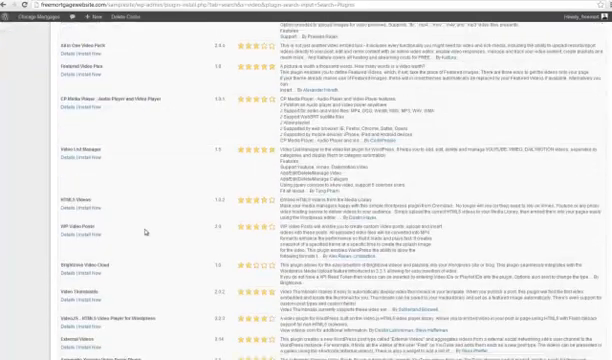
pyautogui.scroll(-5, 145, 232)
pyautogui.scroll(-3, 145, 232)
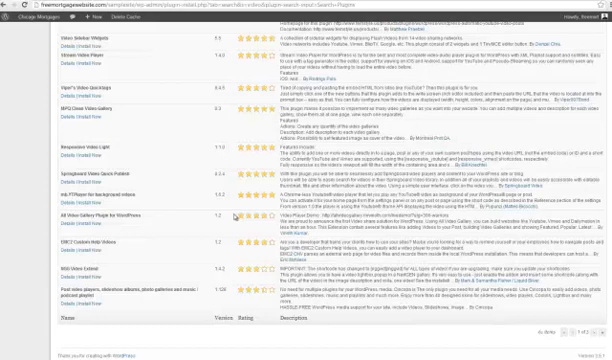
pyautogui.scroll(1, 237, 216)
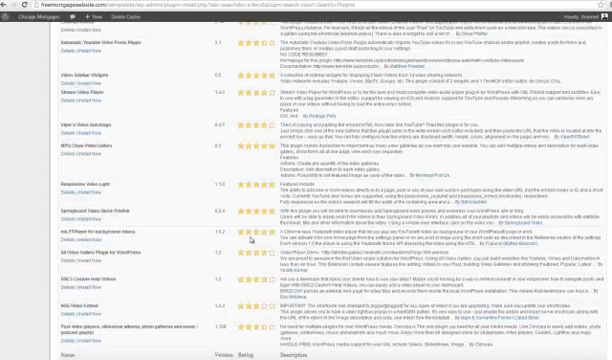
pyautogui.scroll(5, 252, 238)
pyautogui.scroll(4, 252, 238)
pyautogui.scroll(3, 252, 238)
pyautogui.scroll(5, 253, 221)
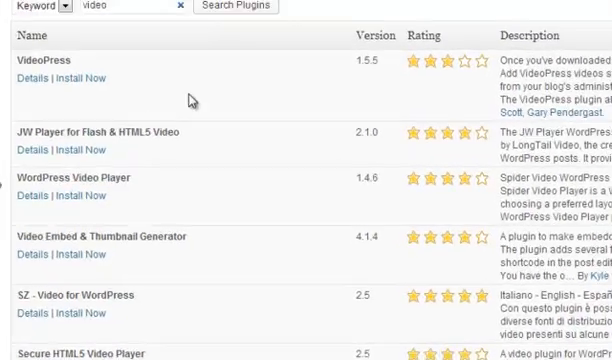
# - Replace the search keyword 'video' with 'mortgage' and run the plugin search
pyautogui.doubleClick(116, 64)
pyautogui.press('BackSpace')
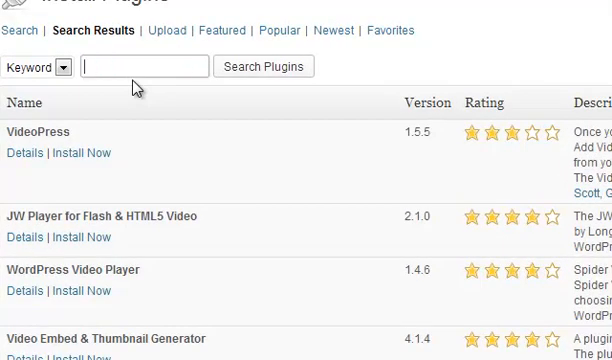
pyautogui.write('mortgage')
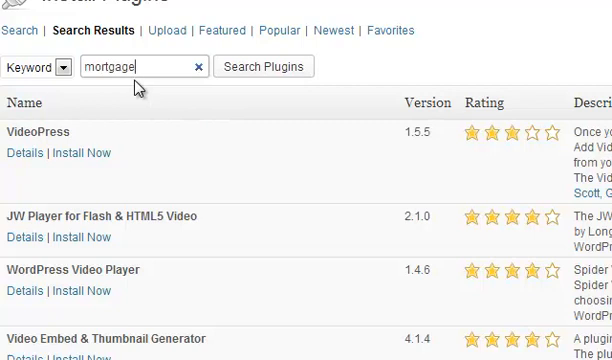
pyautogui.click(263, 66)
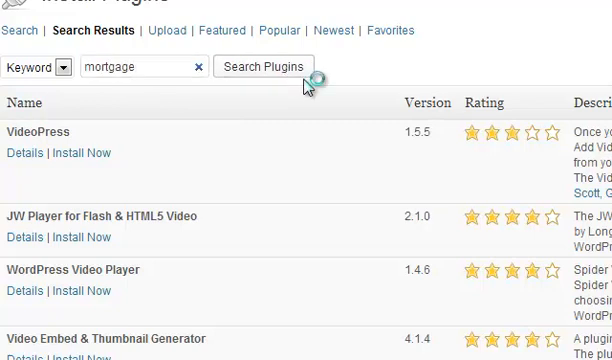